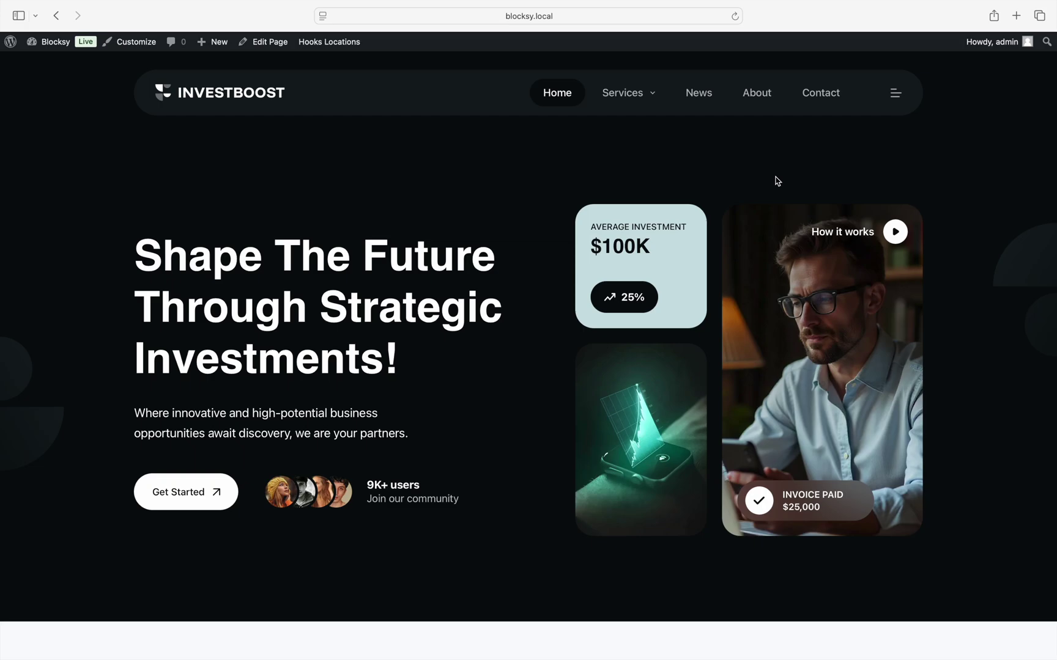
Open the Platea Ridiculus Adipiscing Poent post from the site's News page
click(701, 105)
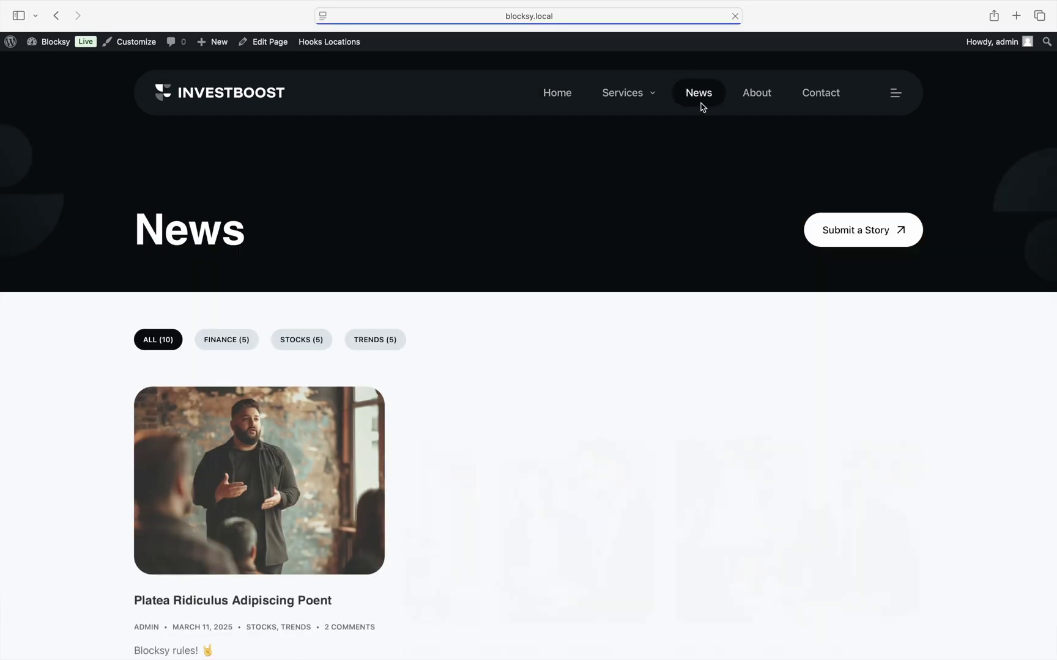
click(349, 429)
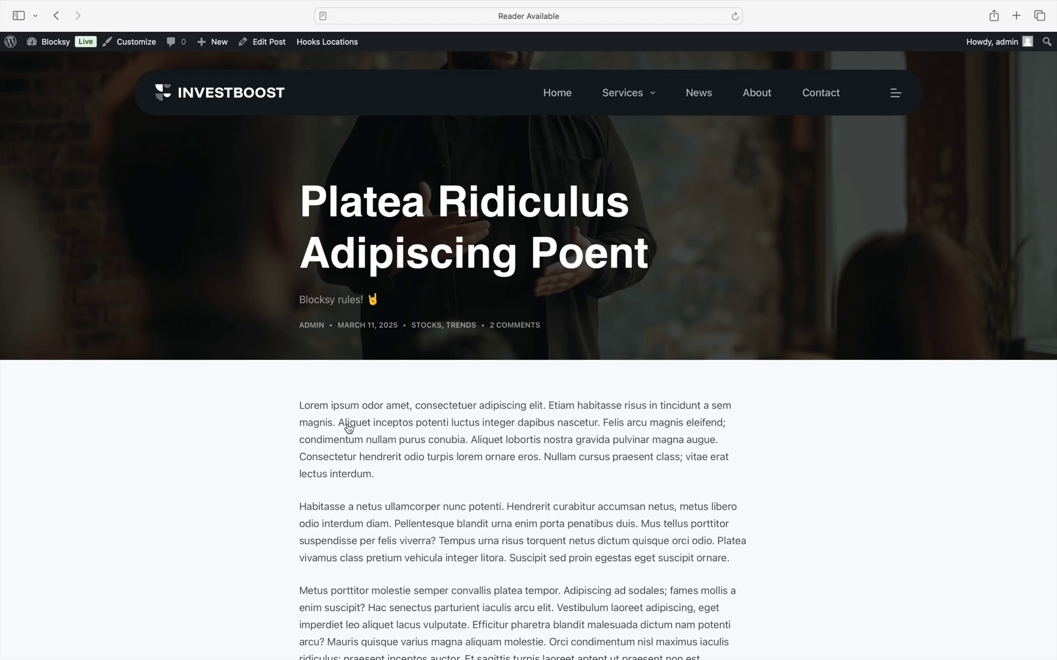
In the block editor, insert a Dynamic Data block directly below the post title using /dynam
click(257, 45)
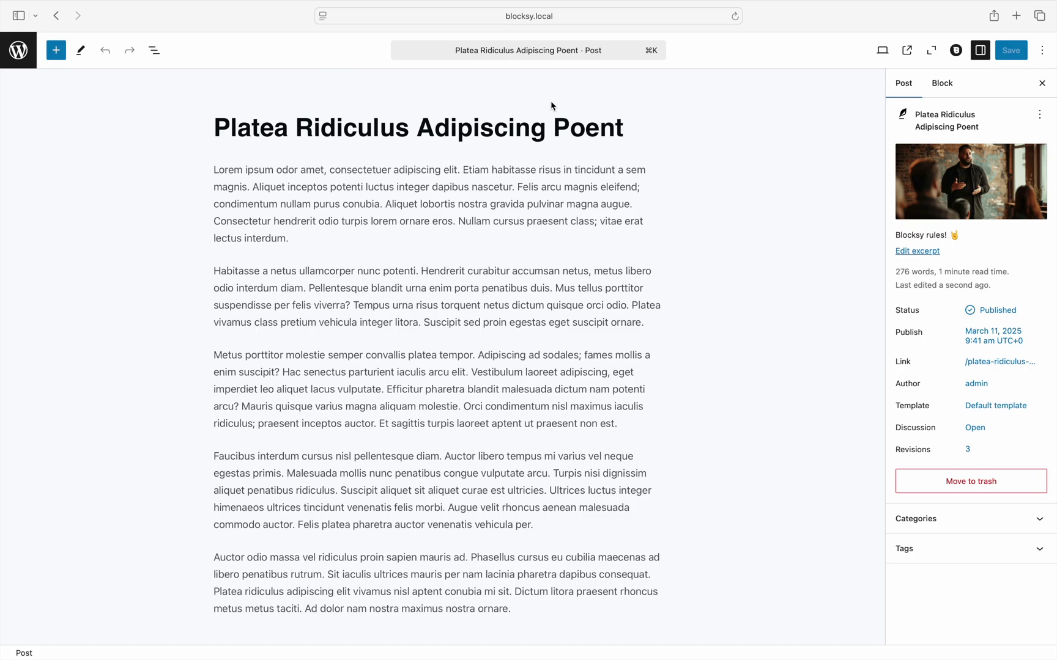
click(625, 127)
key(Return)
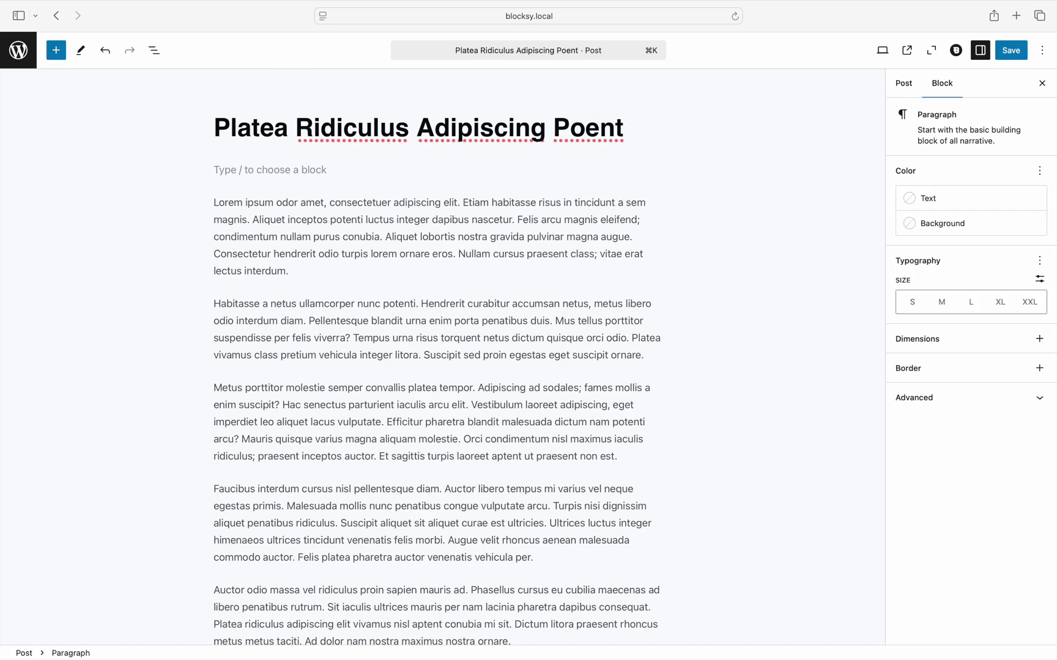
text(/dynami)
key(Return)
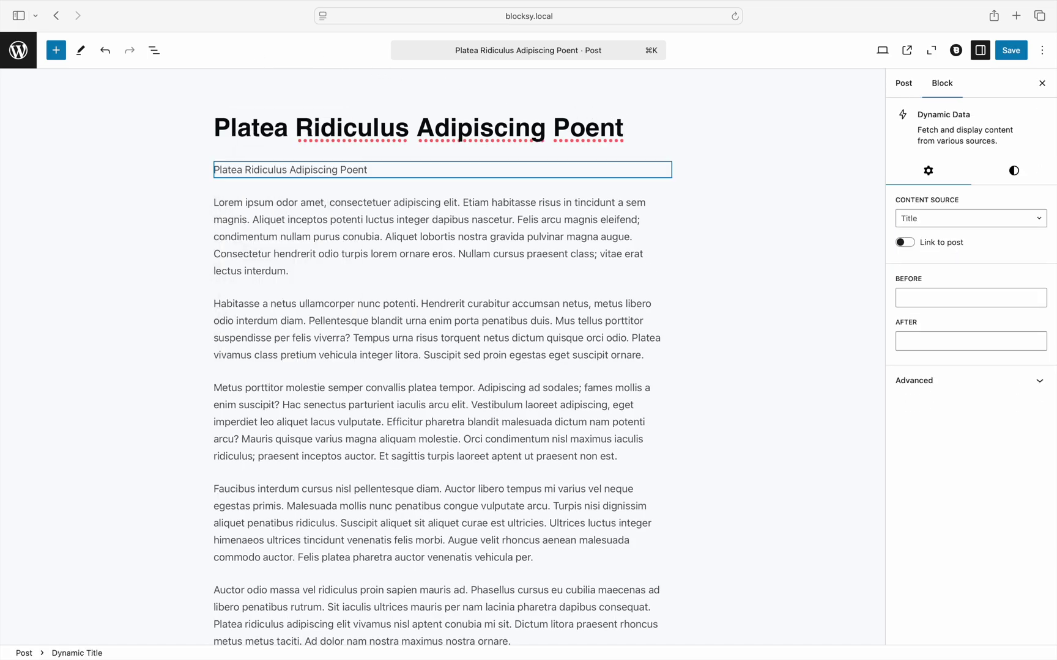
Set the Dynamic Data block's content source to Title
click(930, 225)
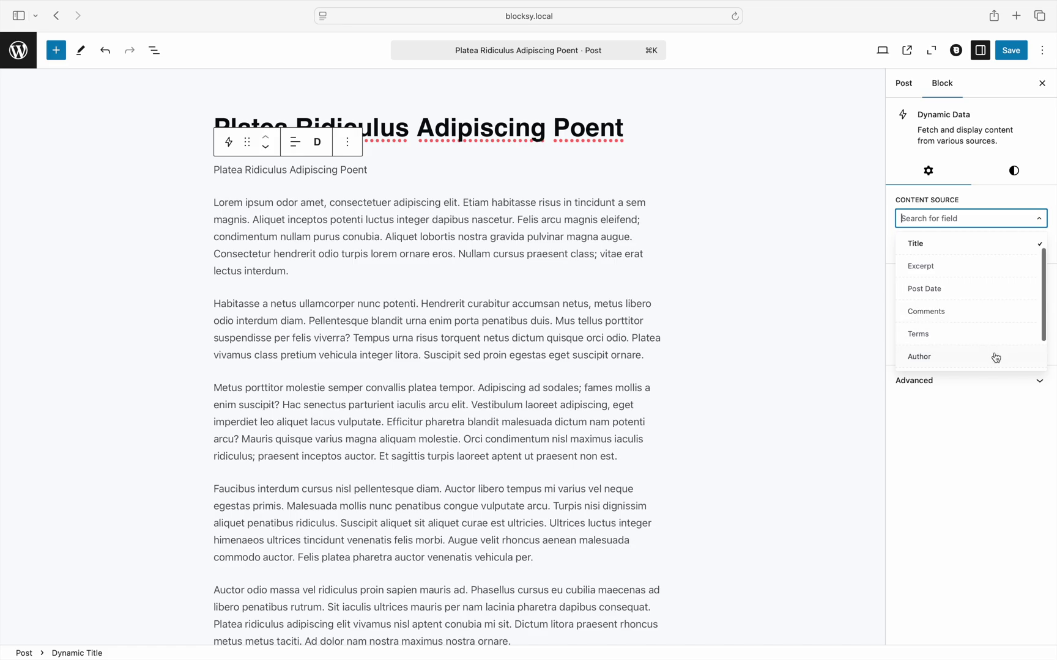
scroll(996, 358, down, 2)
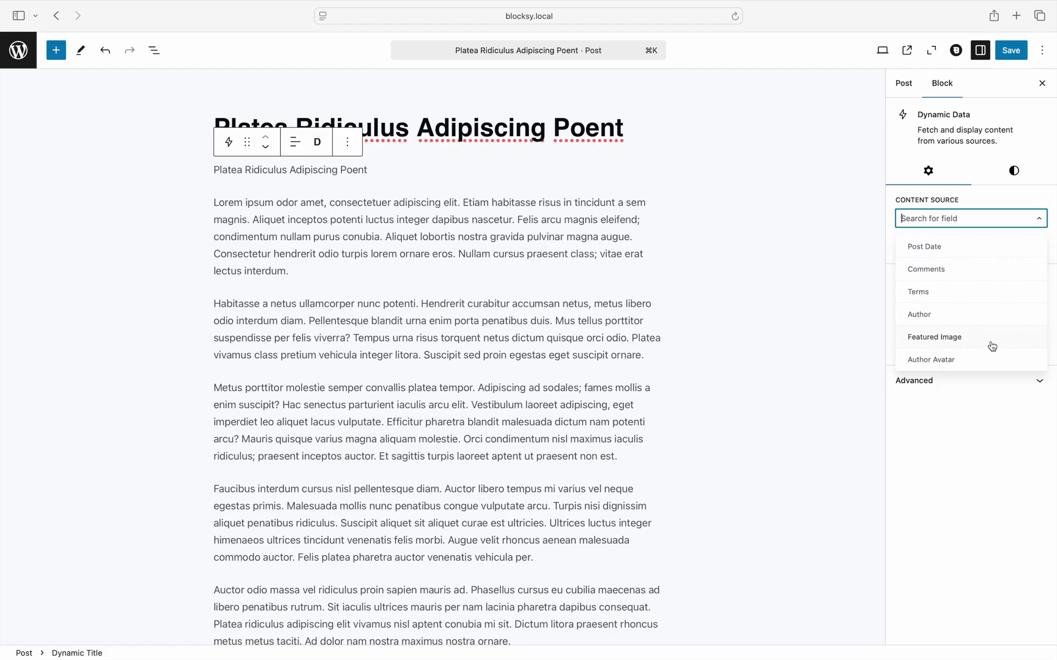
scroll(992, 346, up, 1)
scroll(992, 346, up, 1)
click(962, 258)
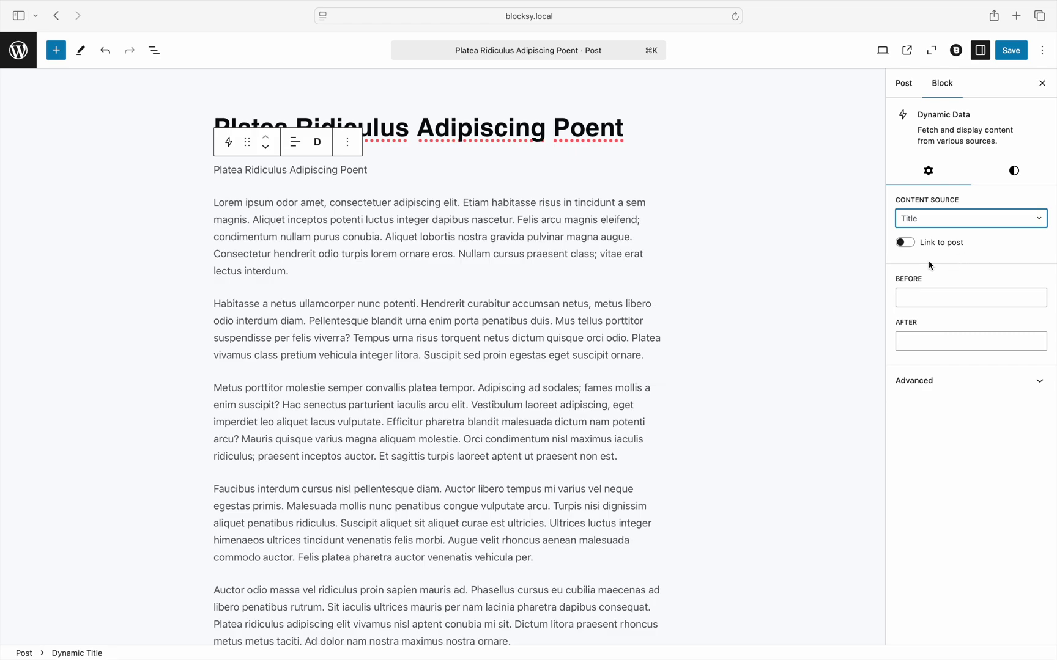
Turn on Link to post for the dynamic title, then switch the source to Excerpt
click(906, 244)
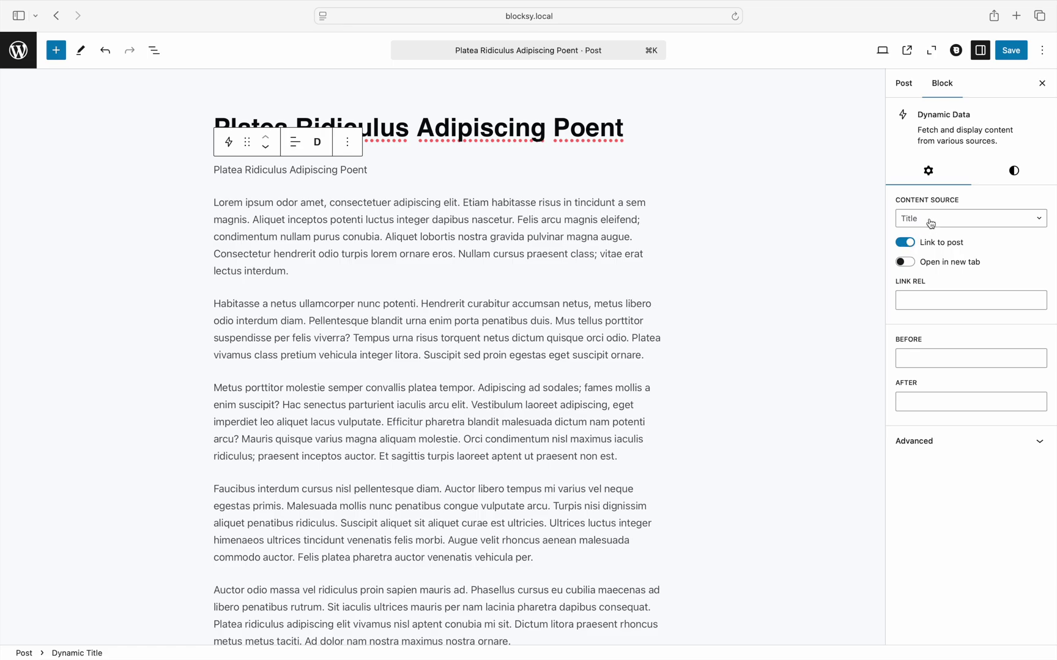
click(930, 224)
click(945, 264)
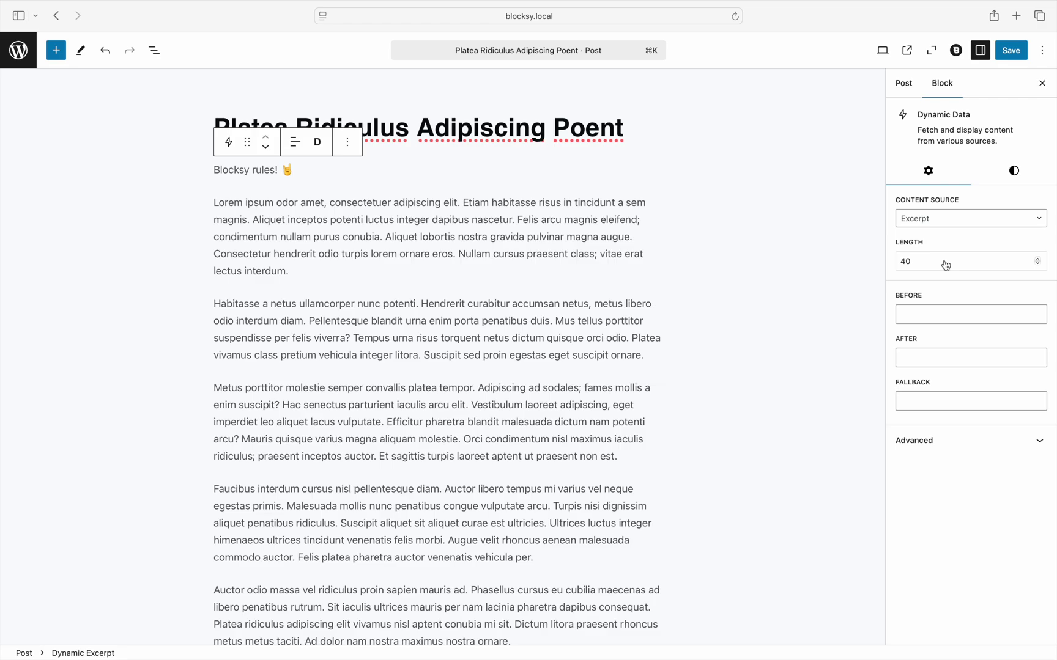
Switch the content source to Post Date, keeping Published Date as the date type
click(966, 224)
click(975, 263)
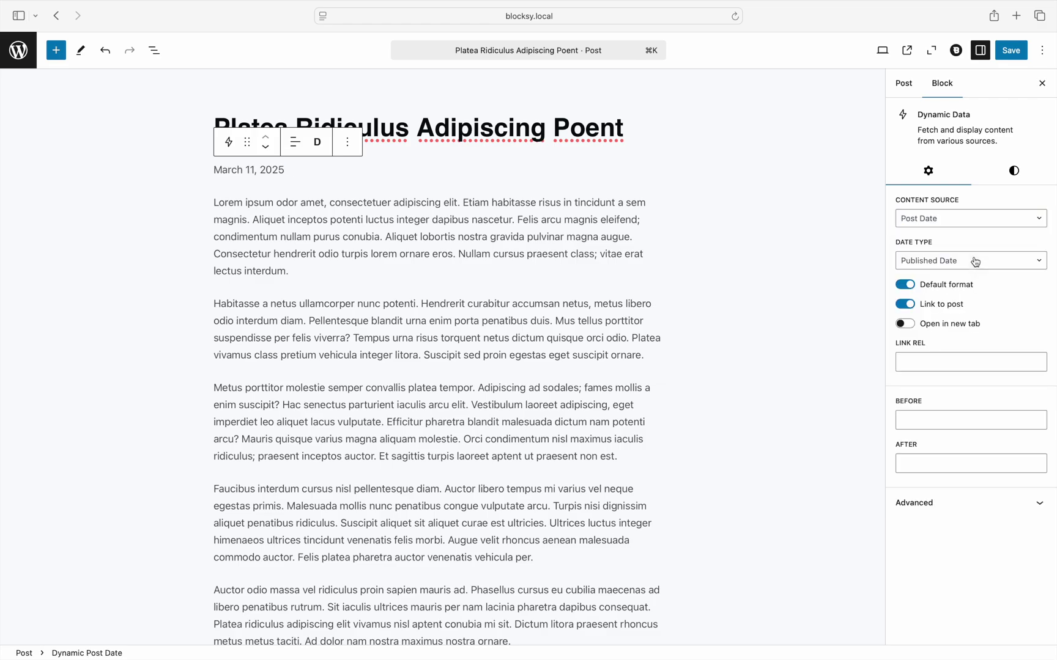
click(976, 263)
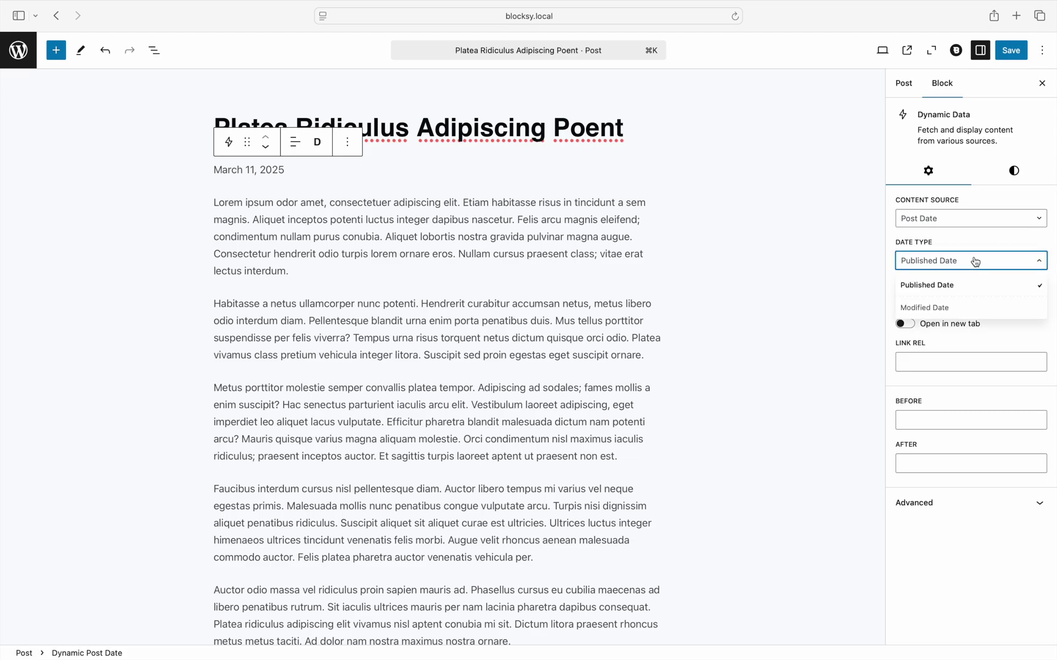
click(975, 262)
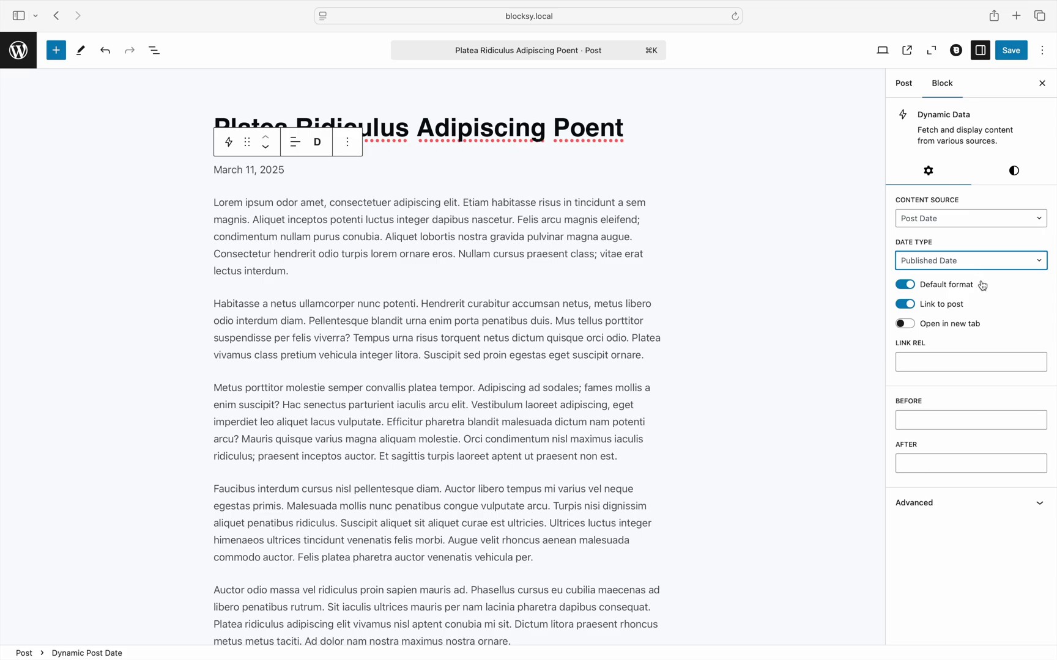
click(970, 226)
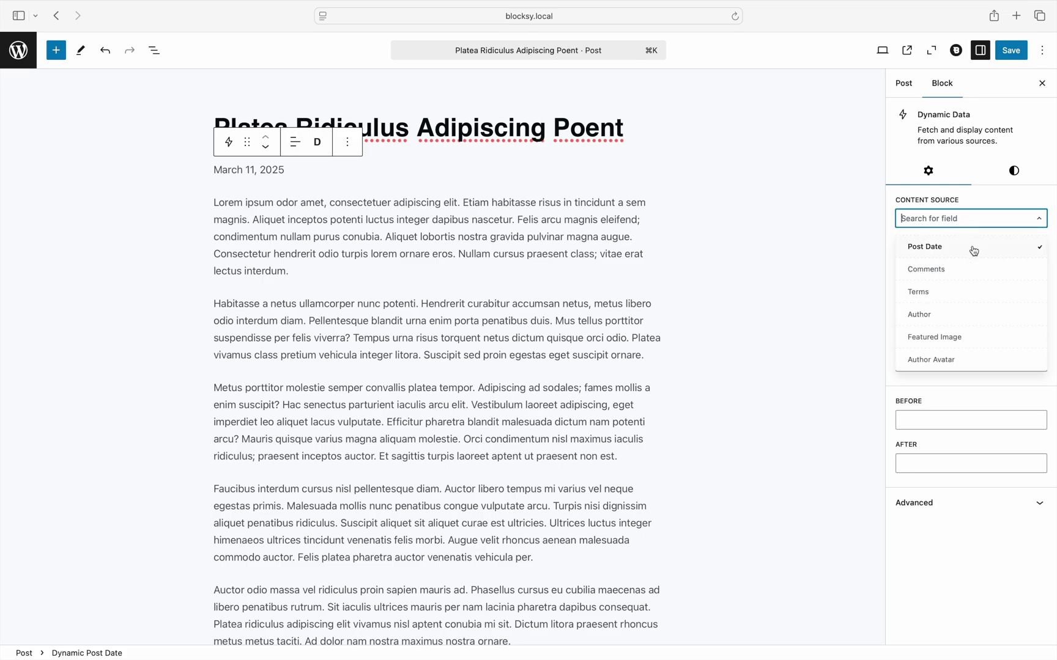
Try Comments as the source, then switch to Terms with the Categories taxonomy
click(977, 268)
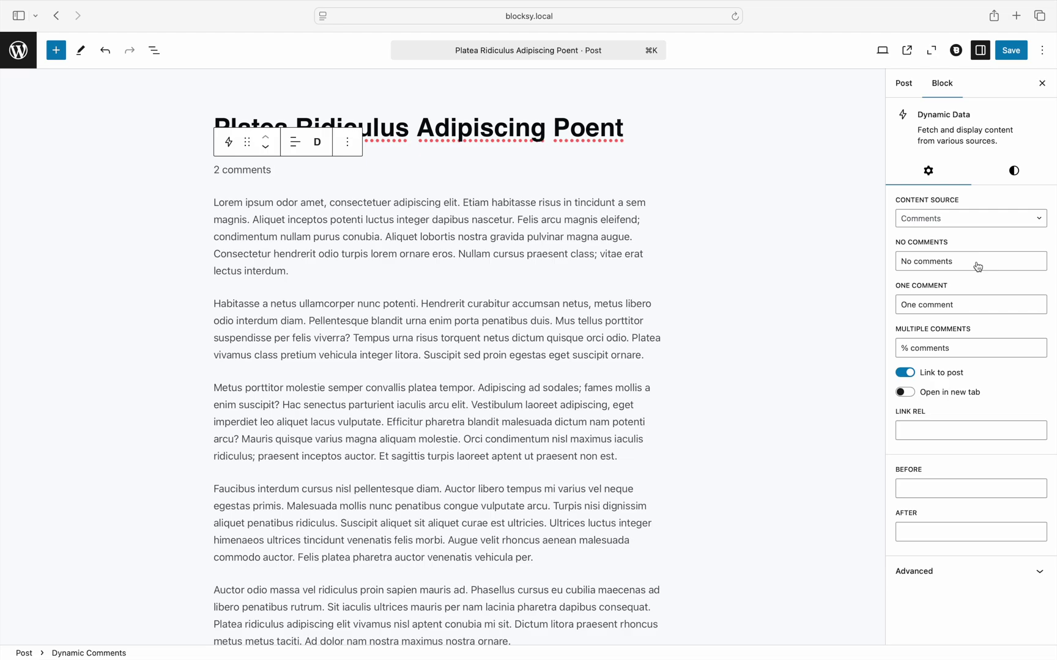
click(967, 227)
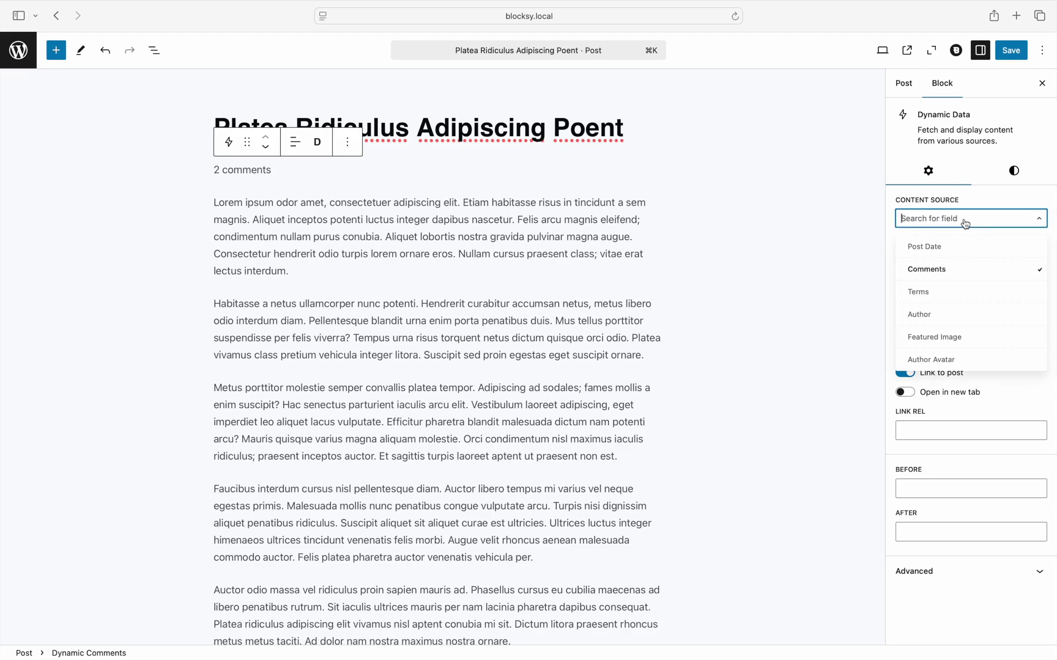
click(981, 287)
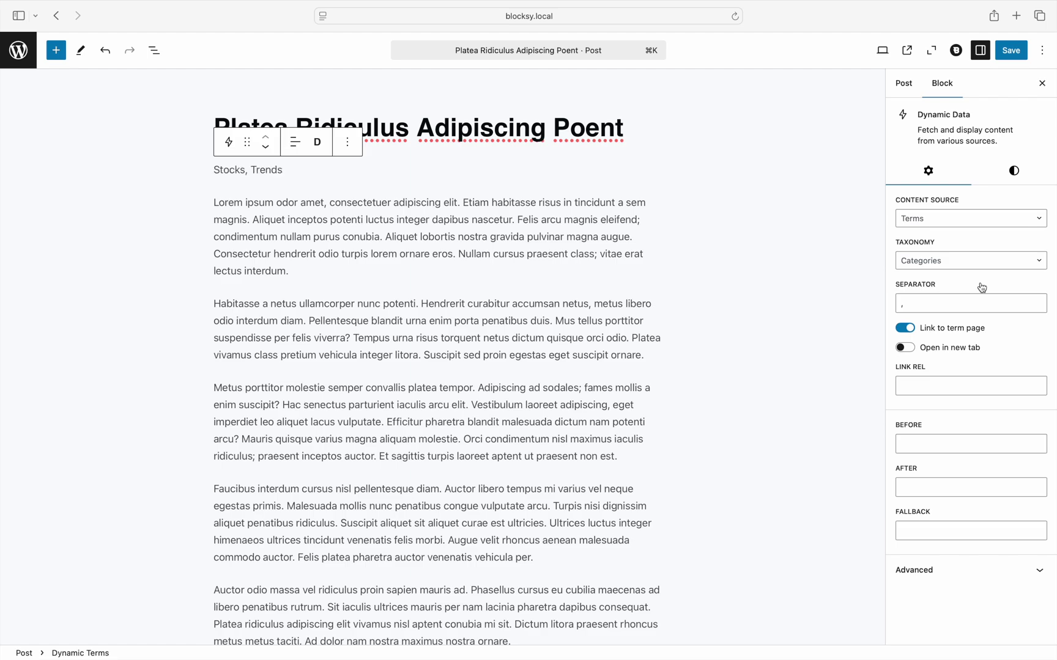
click(976, 267)
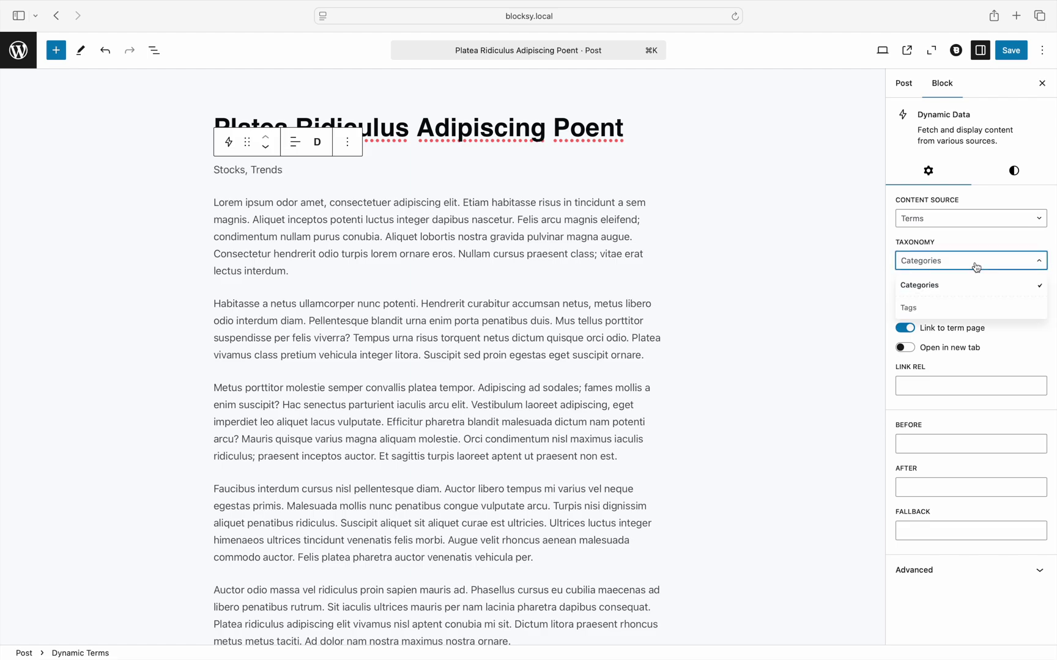
click(982, 286)
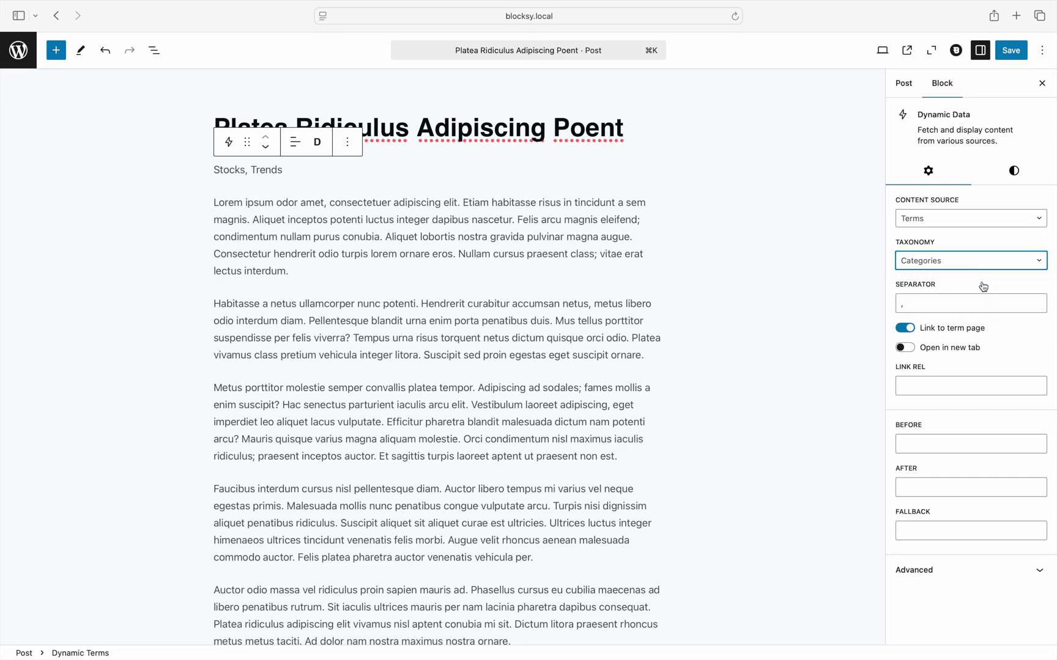
Switch the content source to Author, keeping Display Name as the author field
click(984, 227)
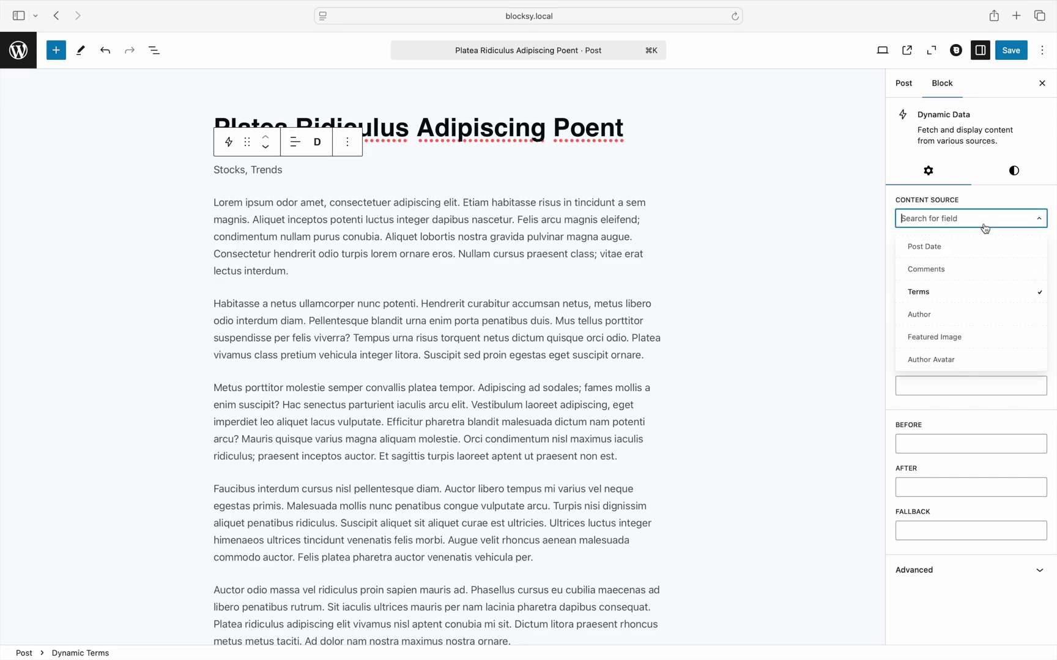
click(1010, 315)
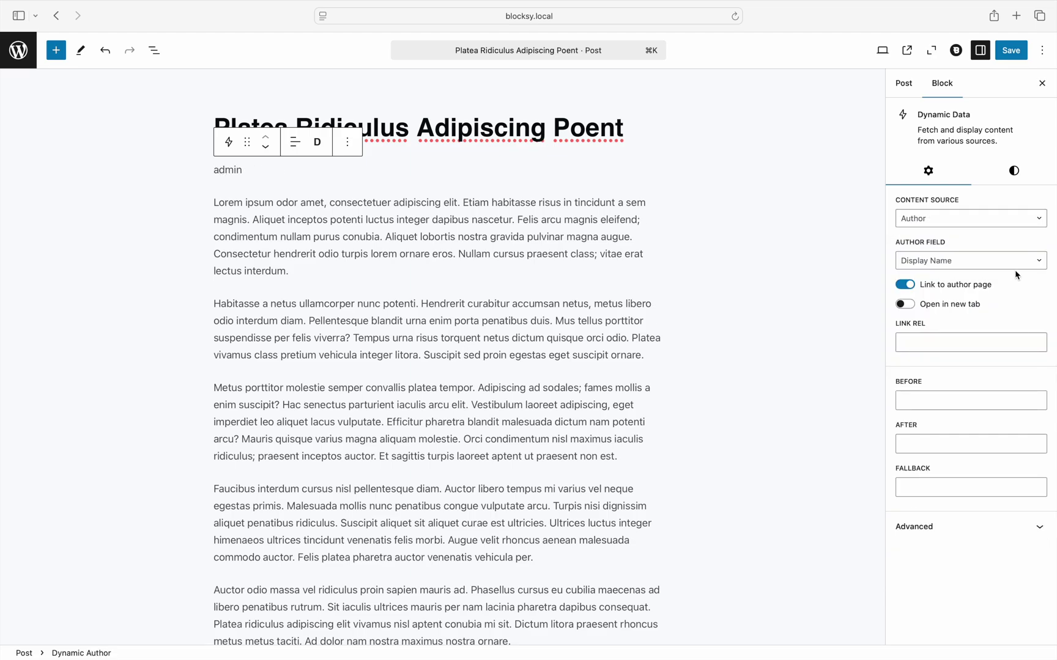
click(1015, 270)
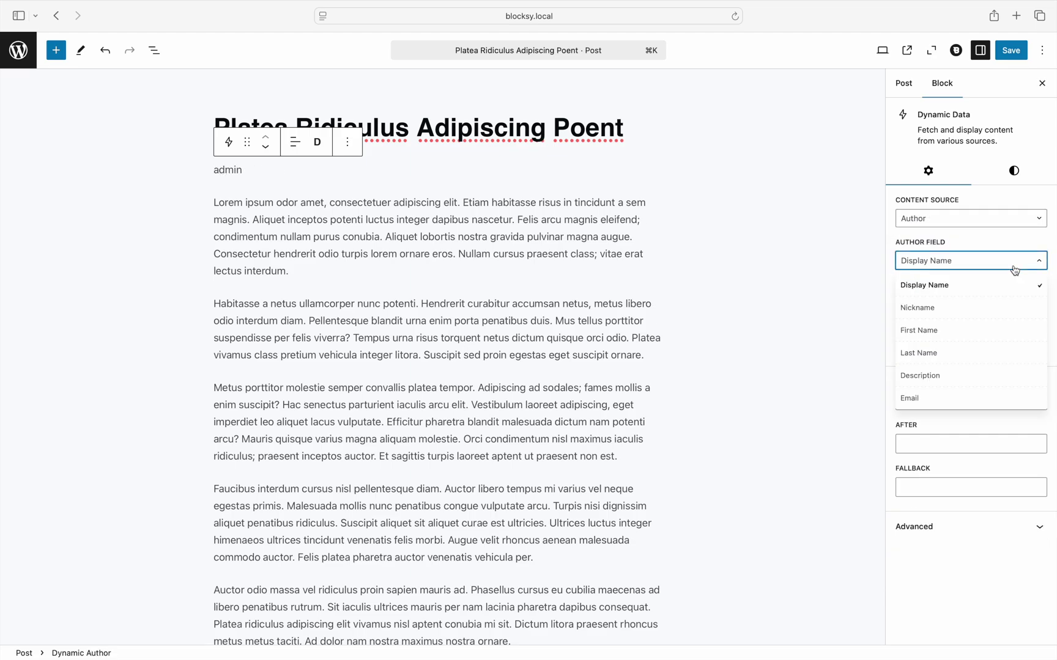
click(1023, 292)
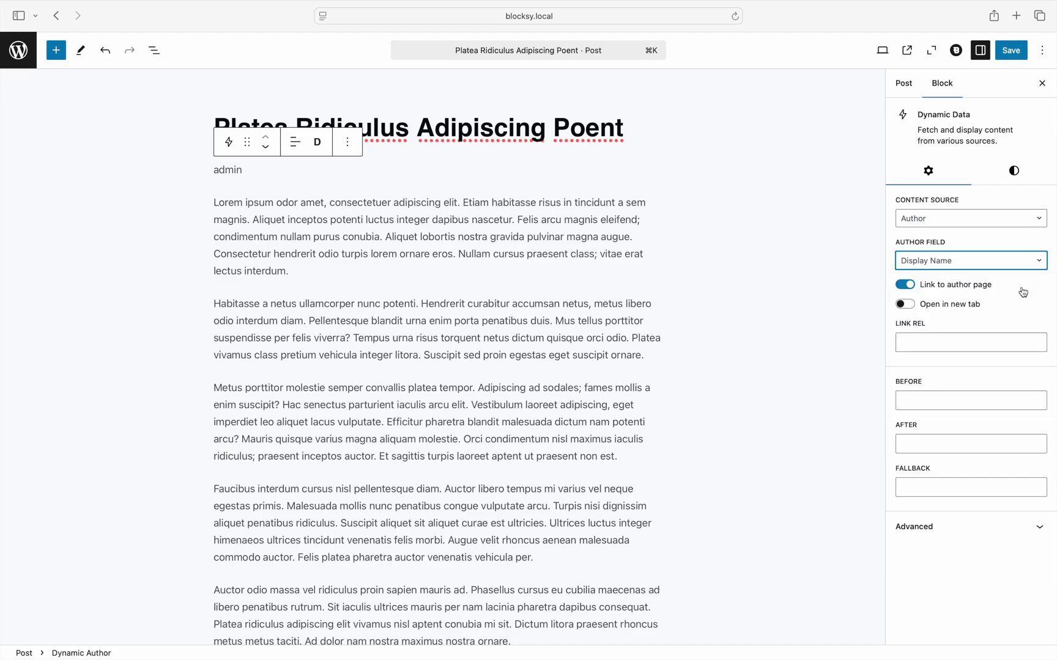
click(990, 224)
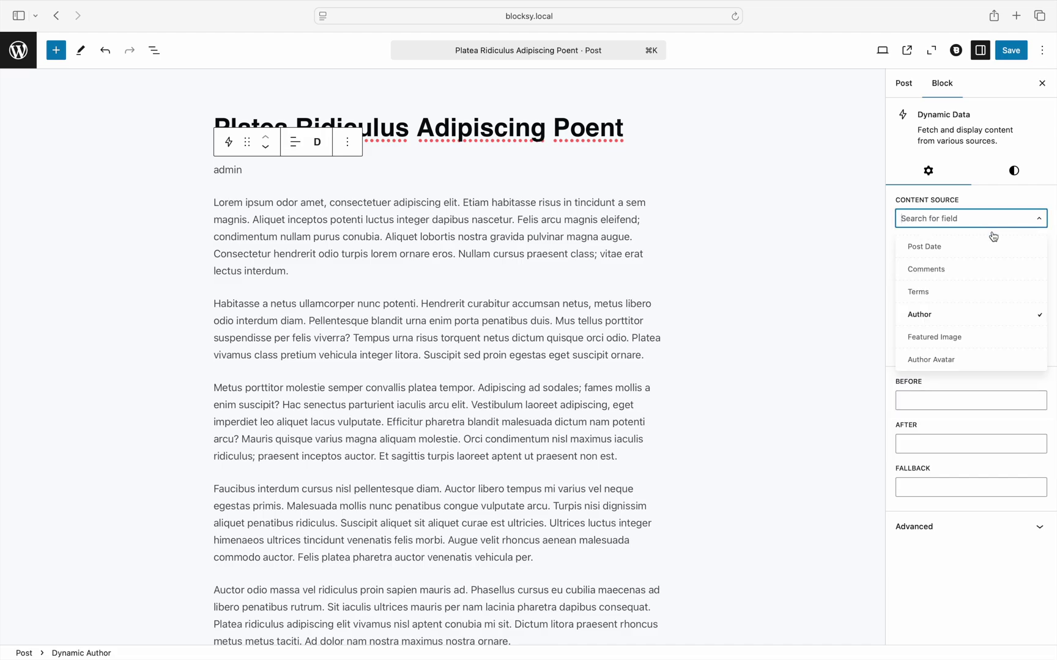
click(1012, 338)
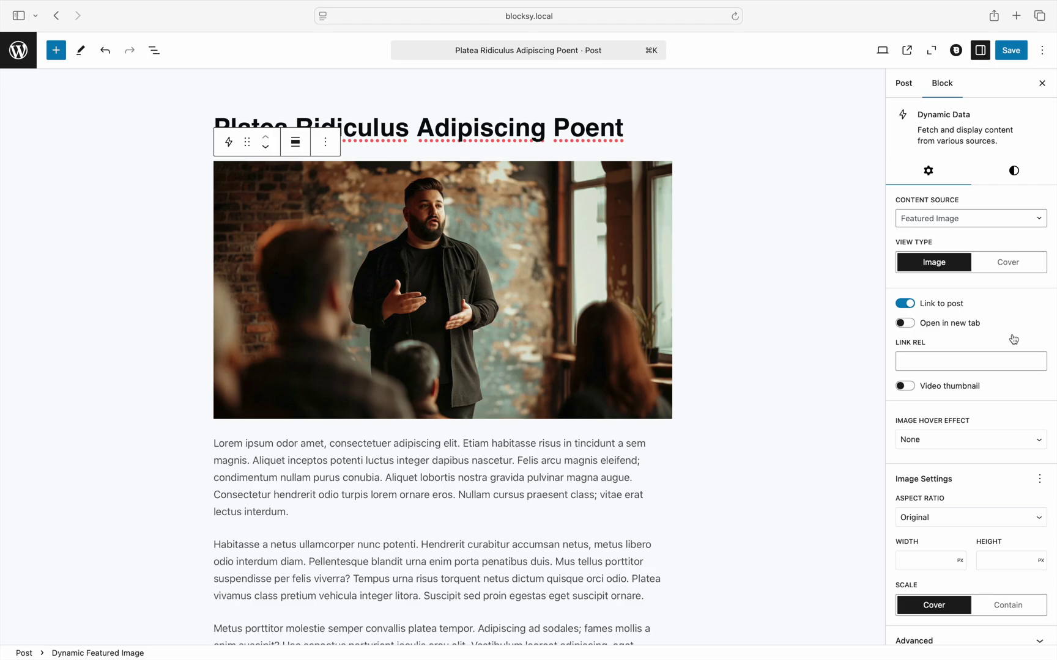
click(1016, 273)
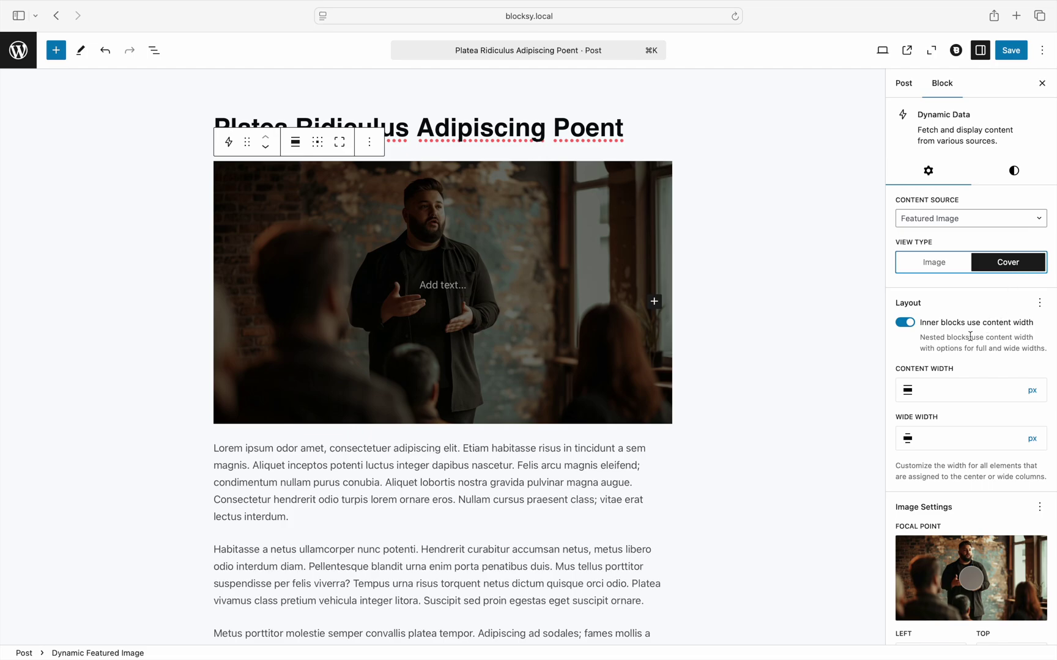
click(654, 302)
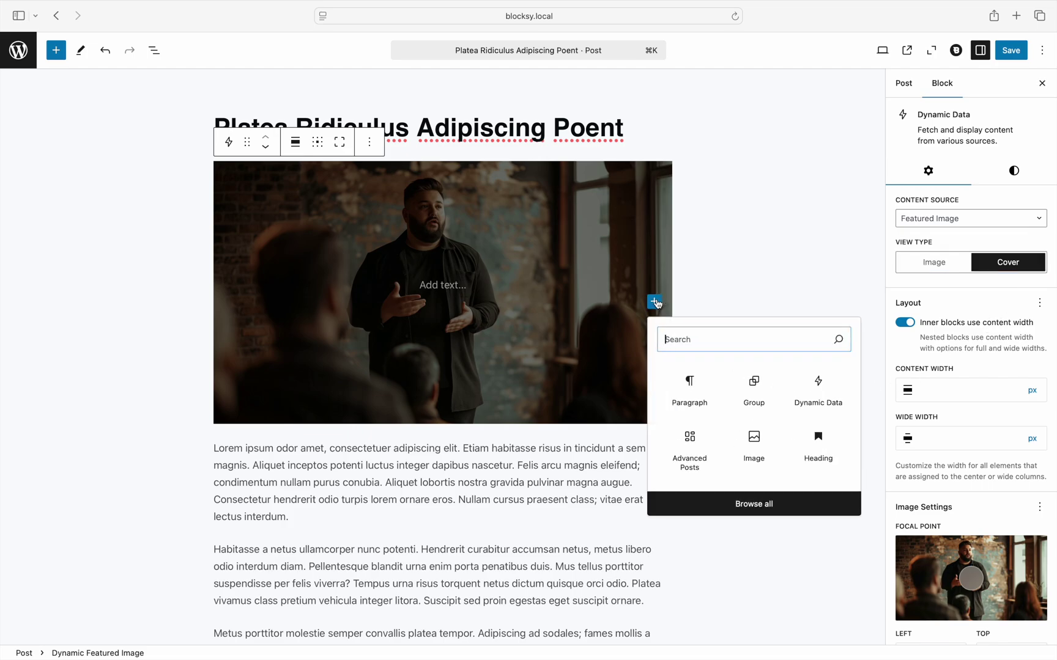
click(655, 301)
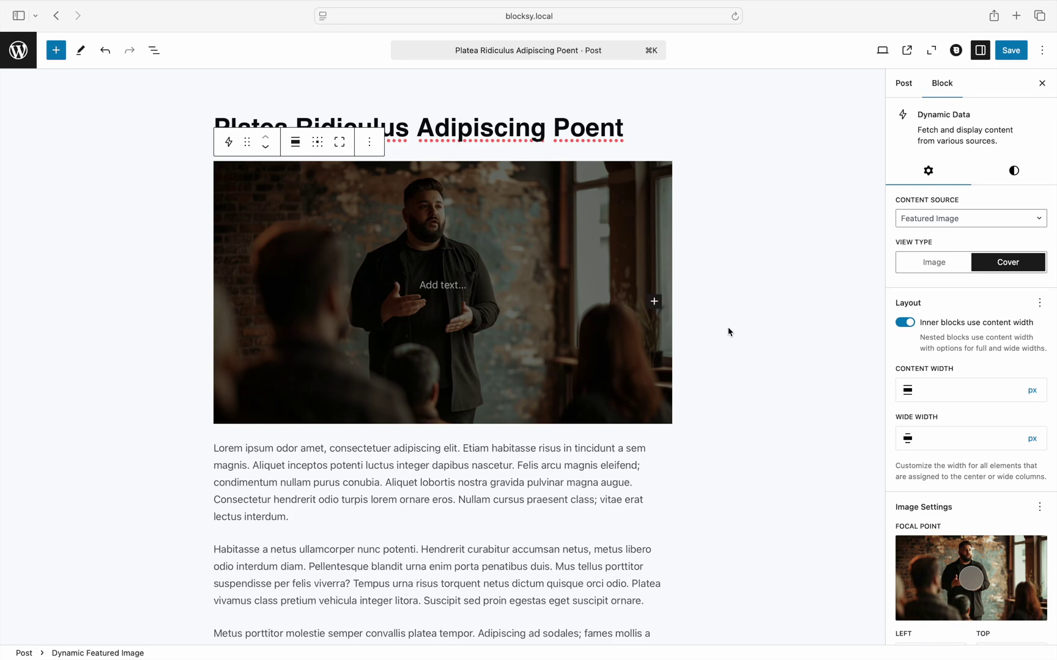
Show the featured image as a plain image and keep its Original aspect ratio
click(916, 275)
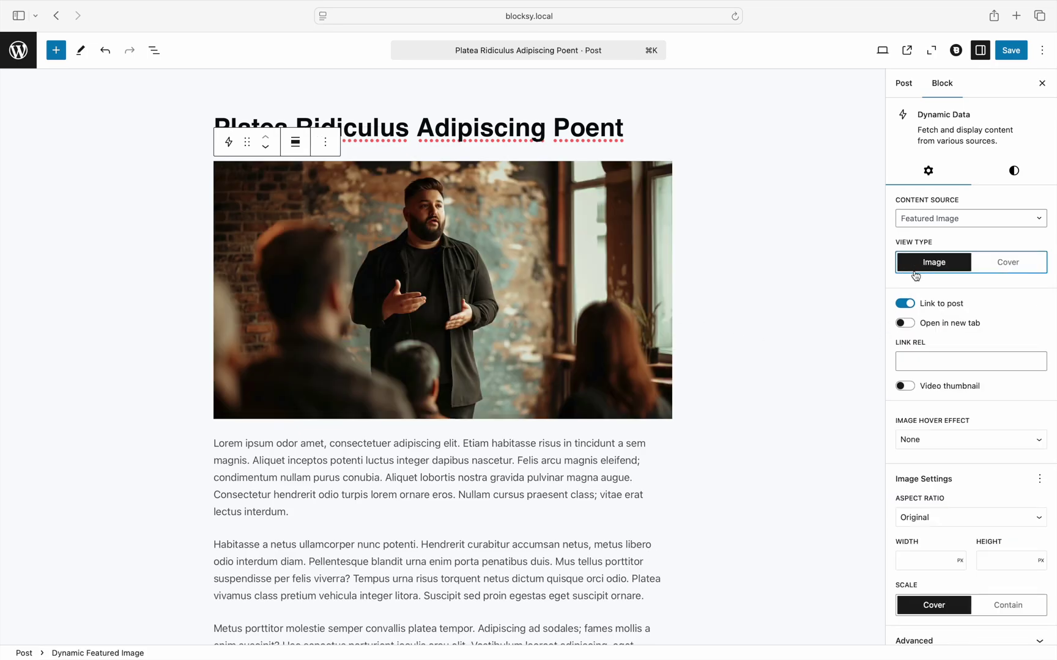
scroll(1009, 420, down, 1)
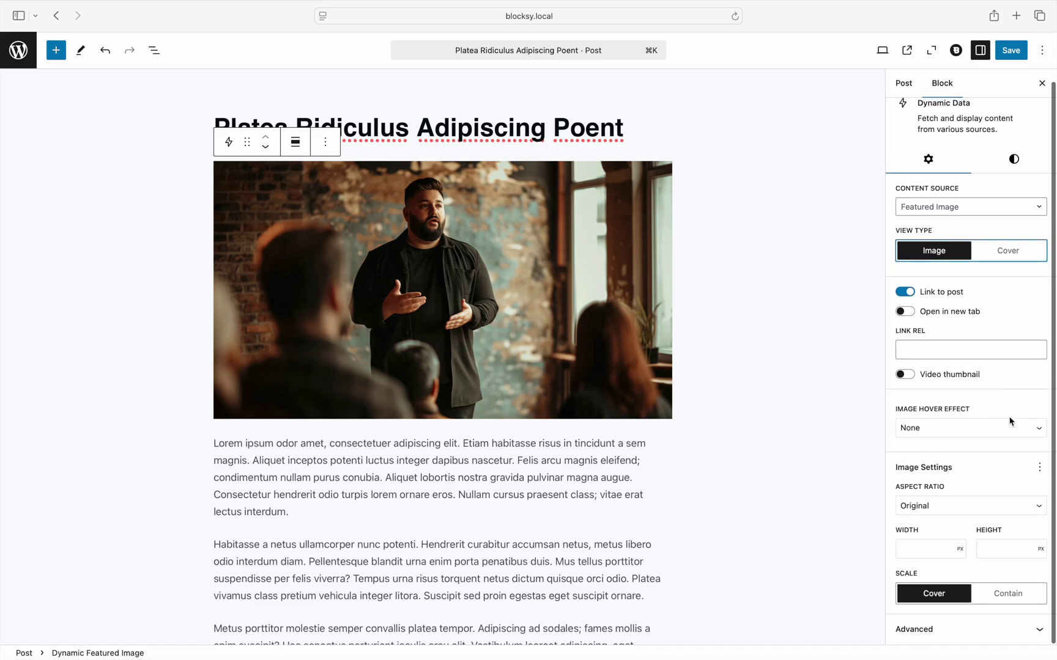
click(1040, 506)
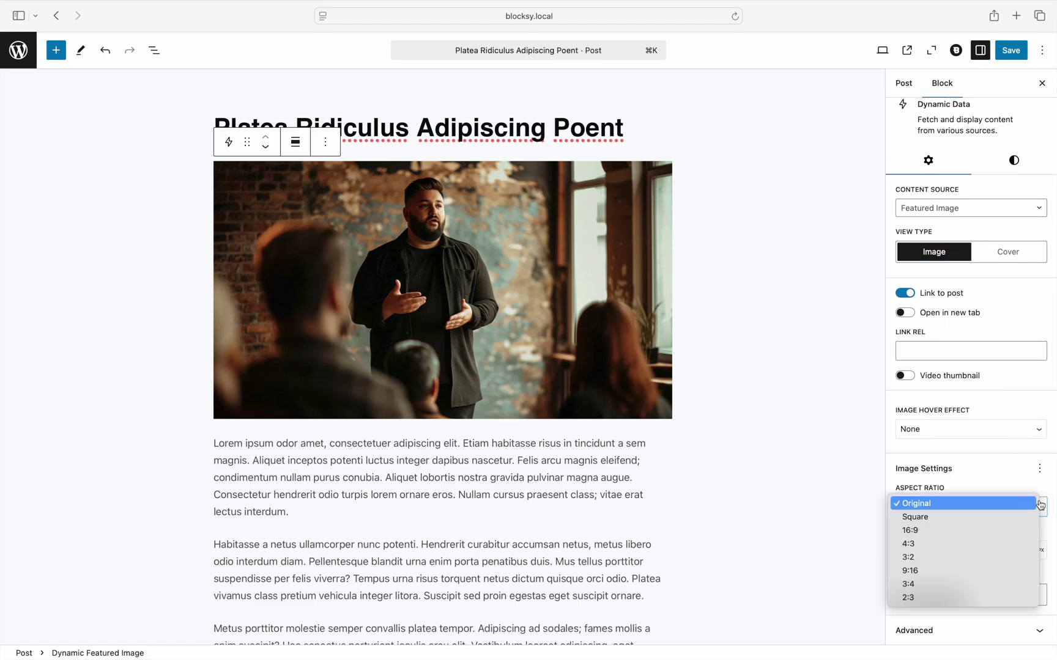
click(1037, 506)
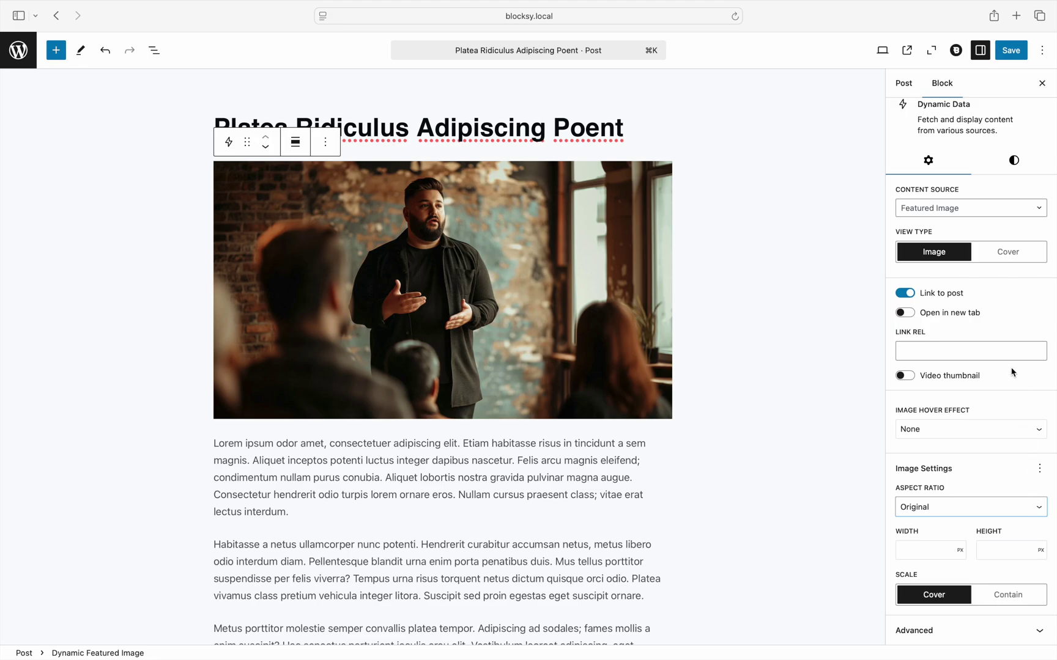
click(943, 214)
Set the block's source back to Title and render it as a Heading 2
scroll(946, 236, up, 3)
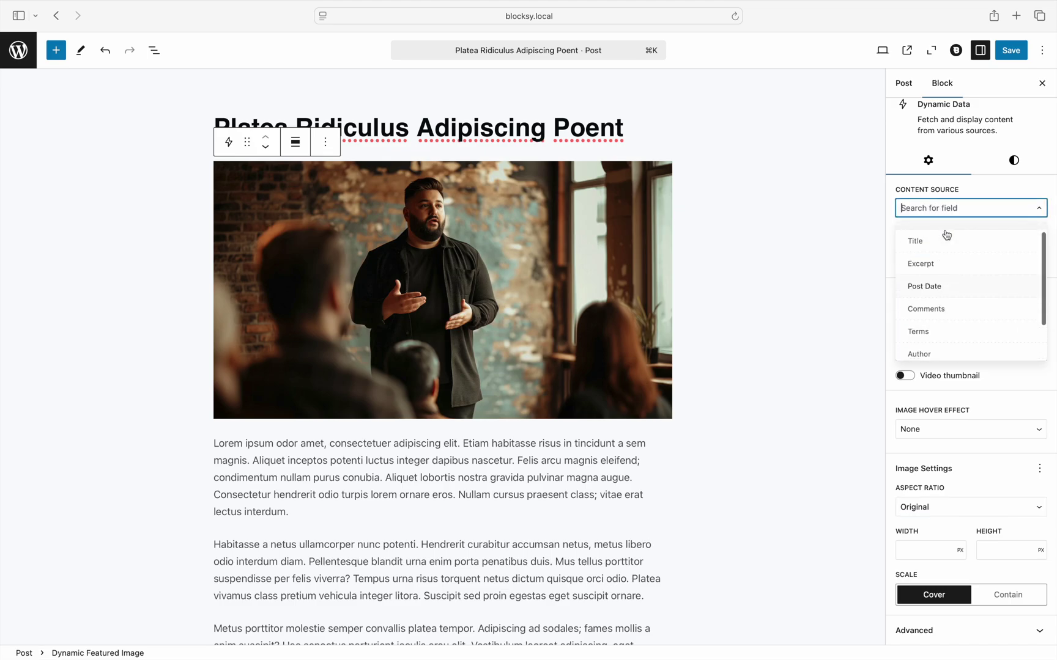
click(955, 254)
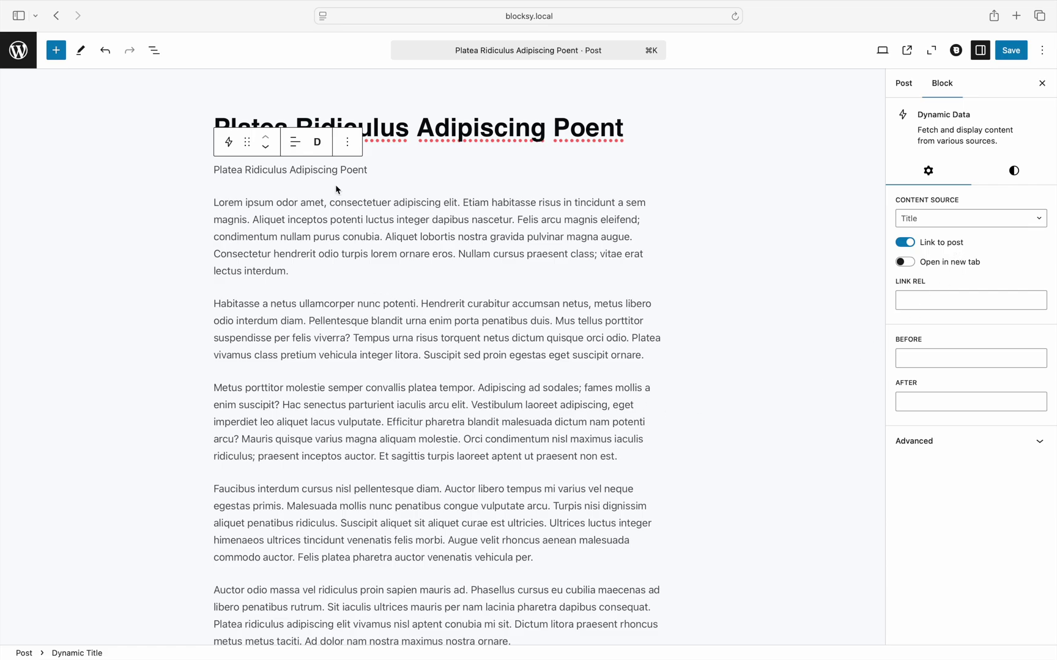
click(317, 143)
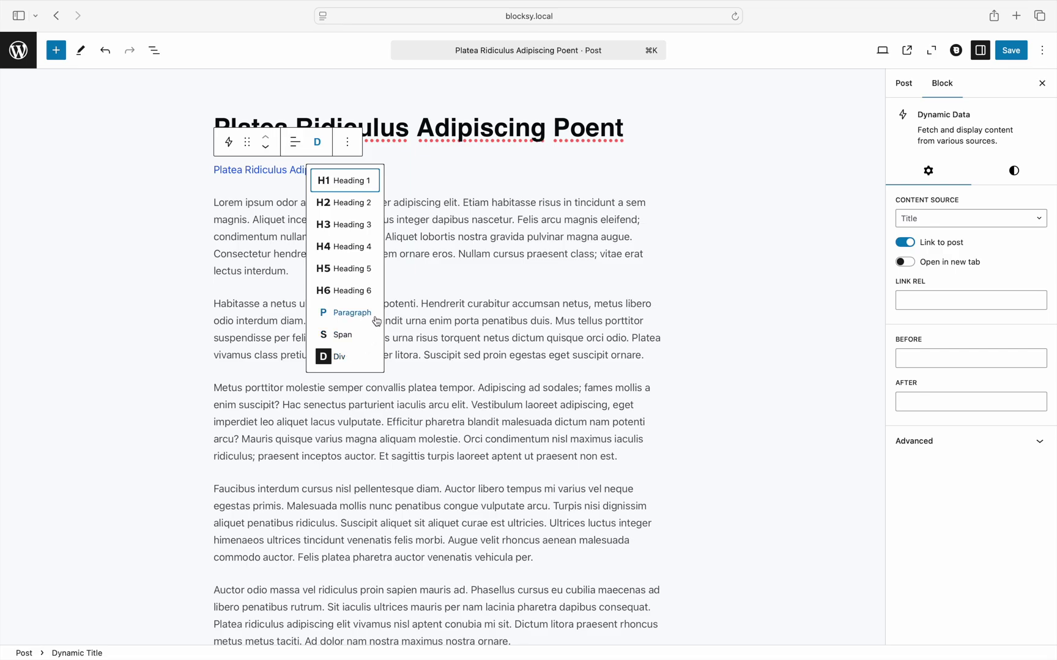
click(373, 213)
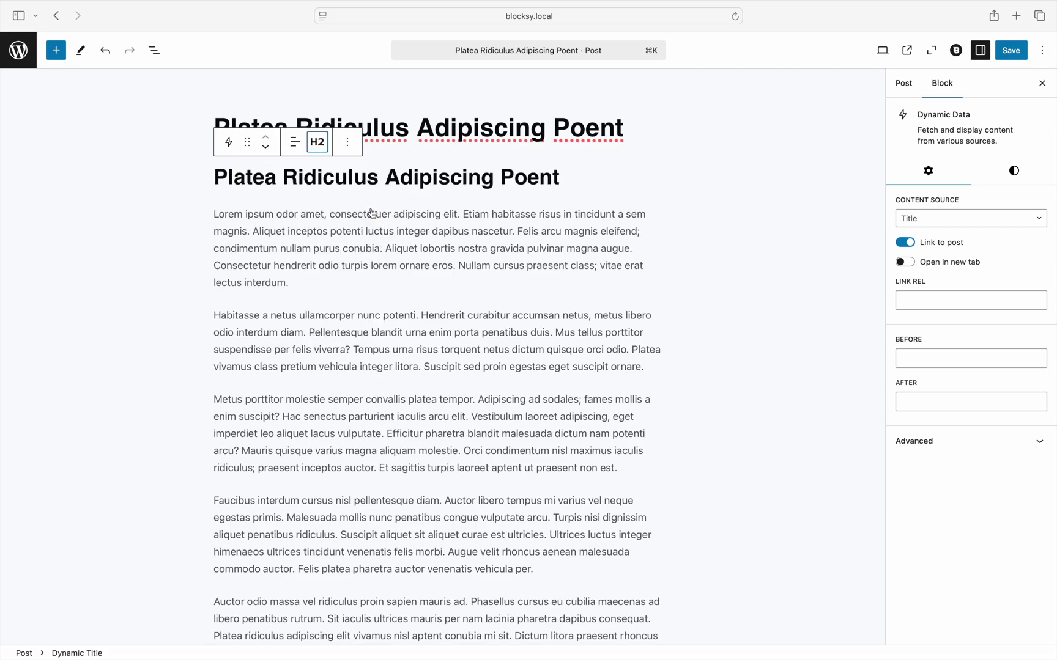